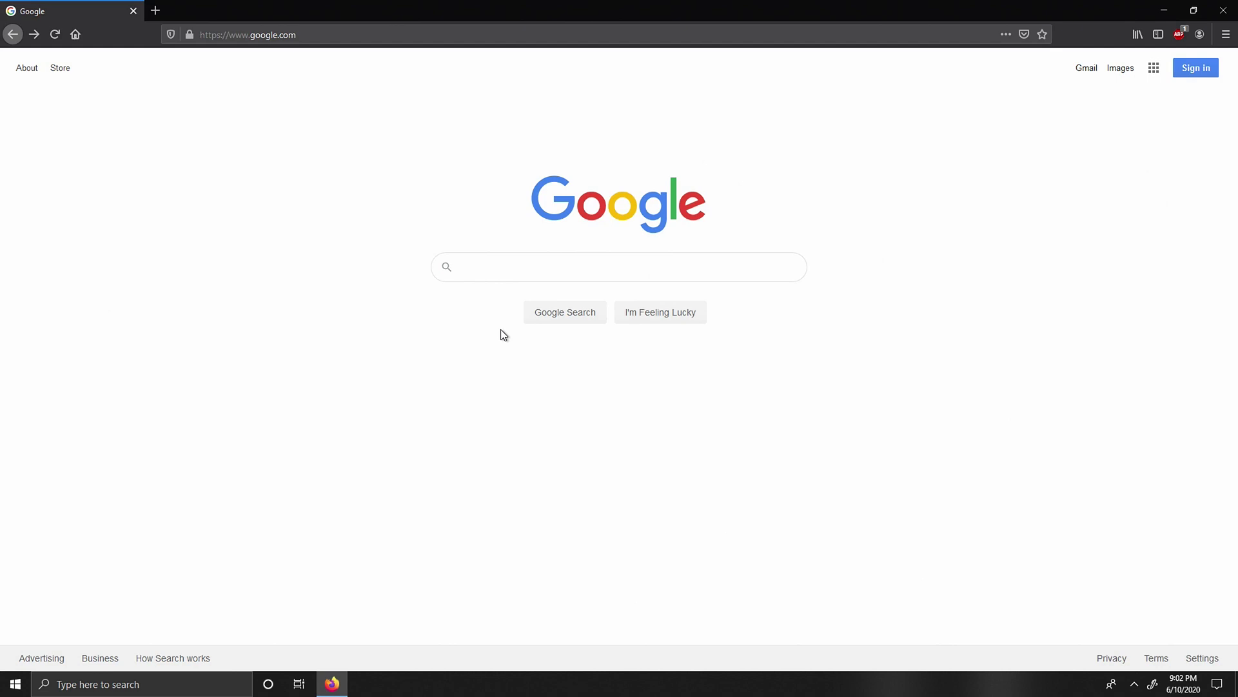
Search Google for "Reshade" and open the official reshade.me website from the results
text(Reshade)
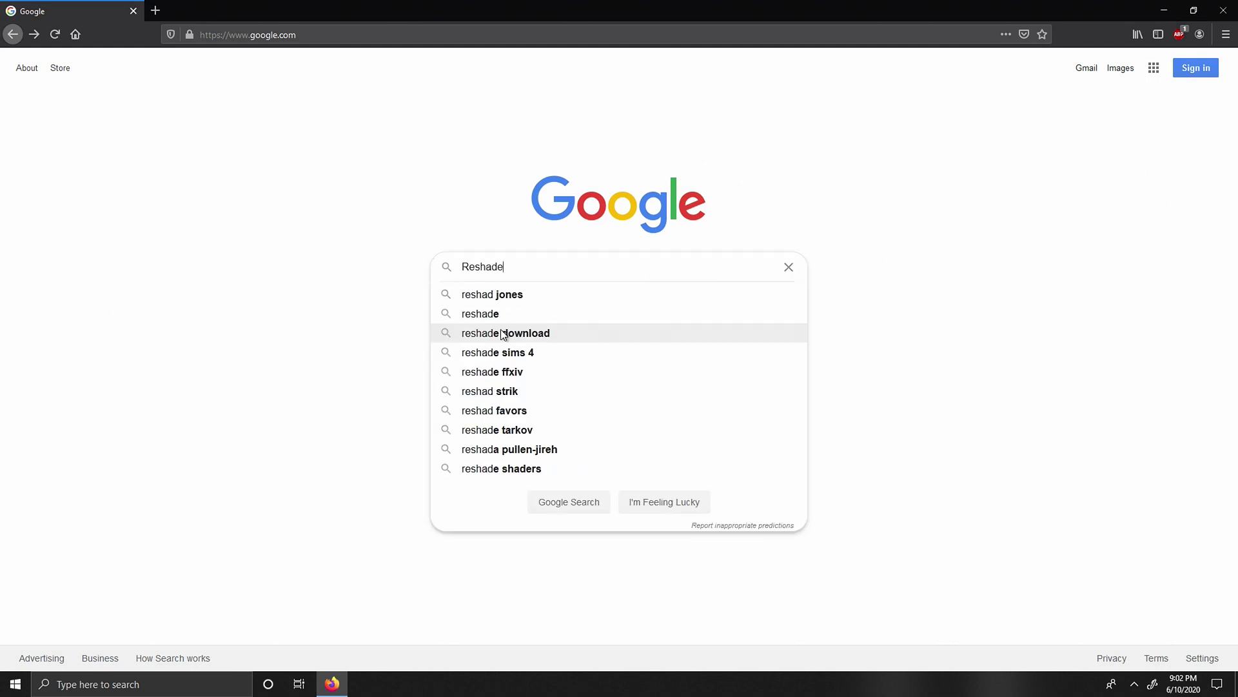
key(Return)
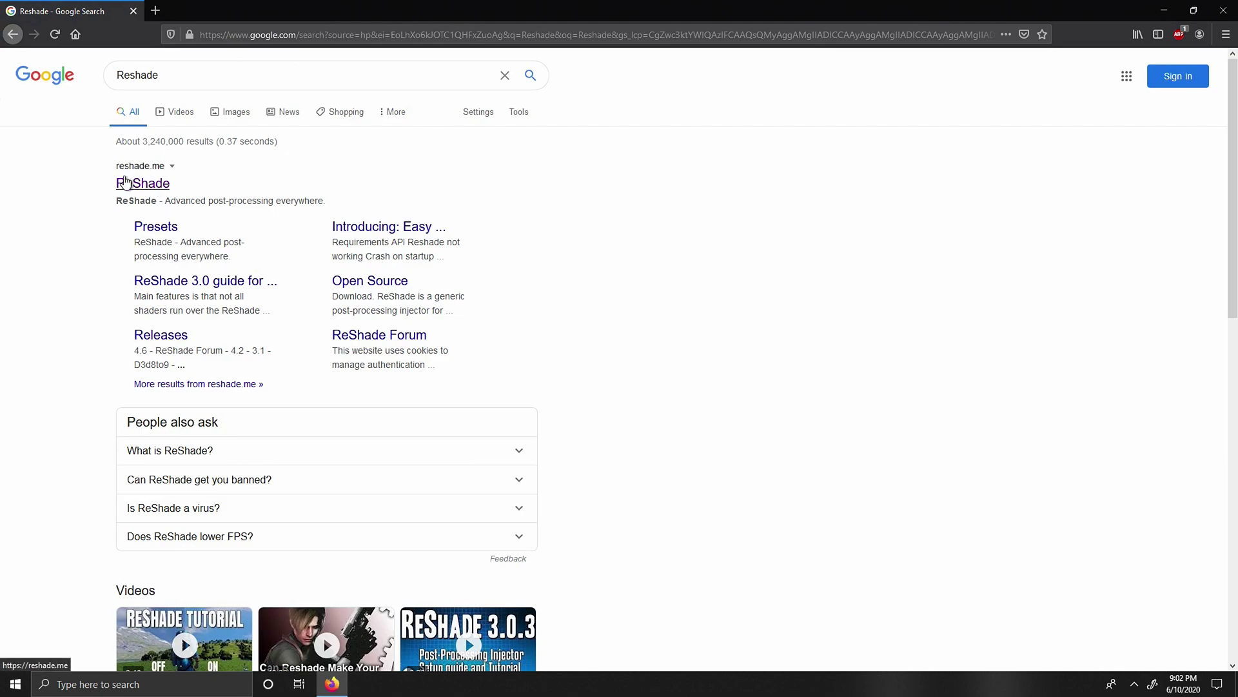
click(149, 185)
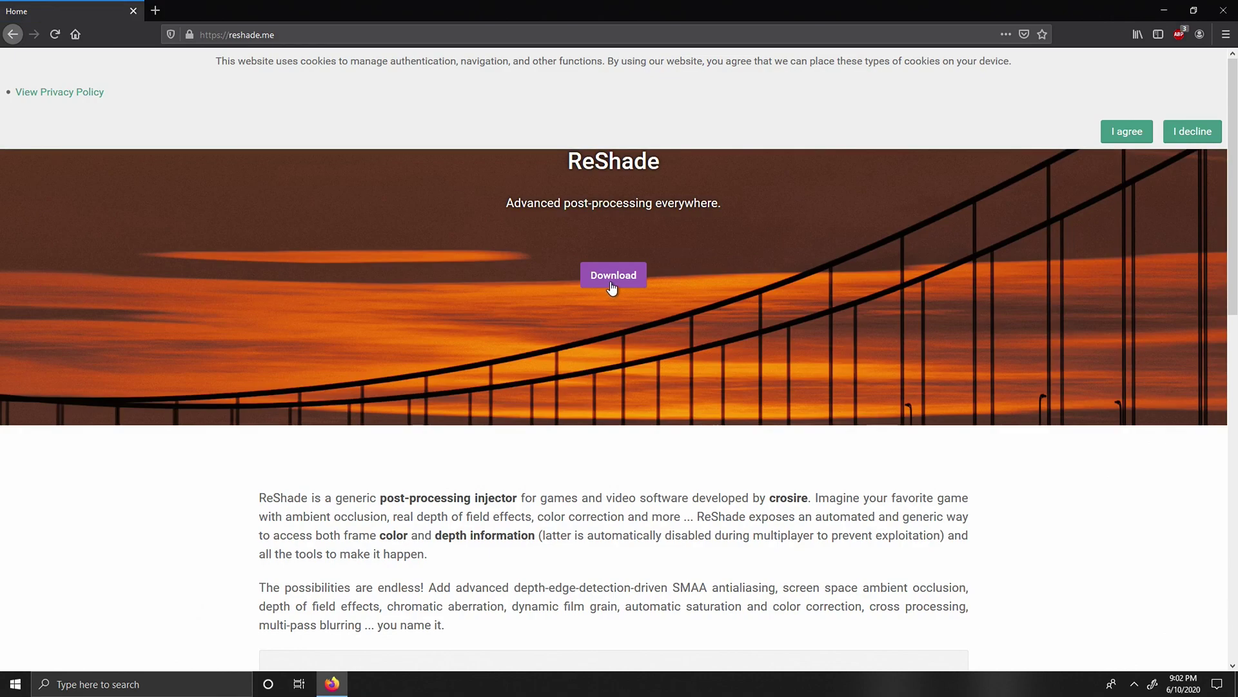
Download ReShade 4.6.1 from the site, save the setup file, and run the downloaded installer
click(612, 286)
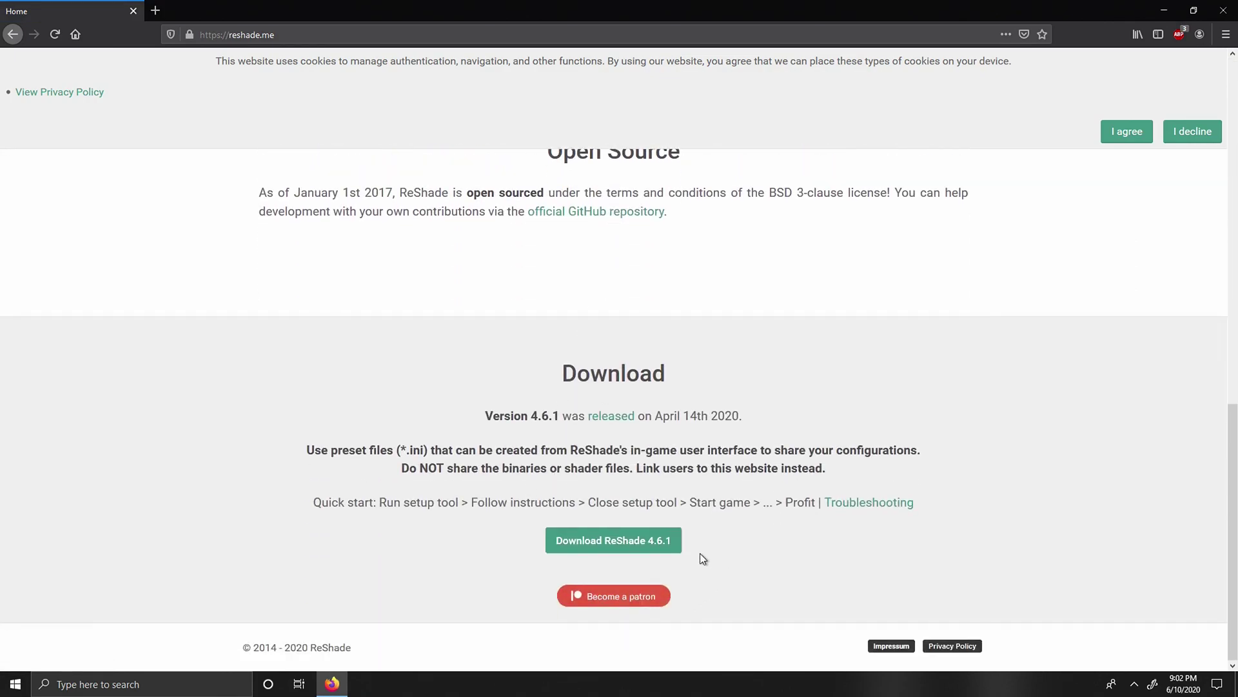
click(616, 546)
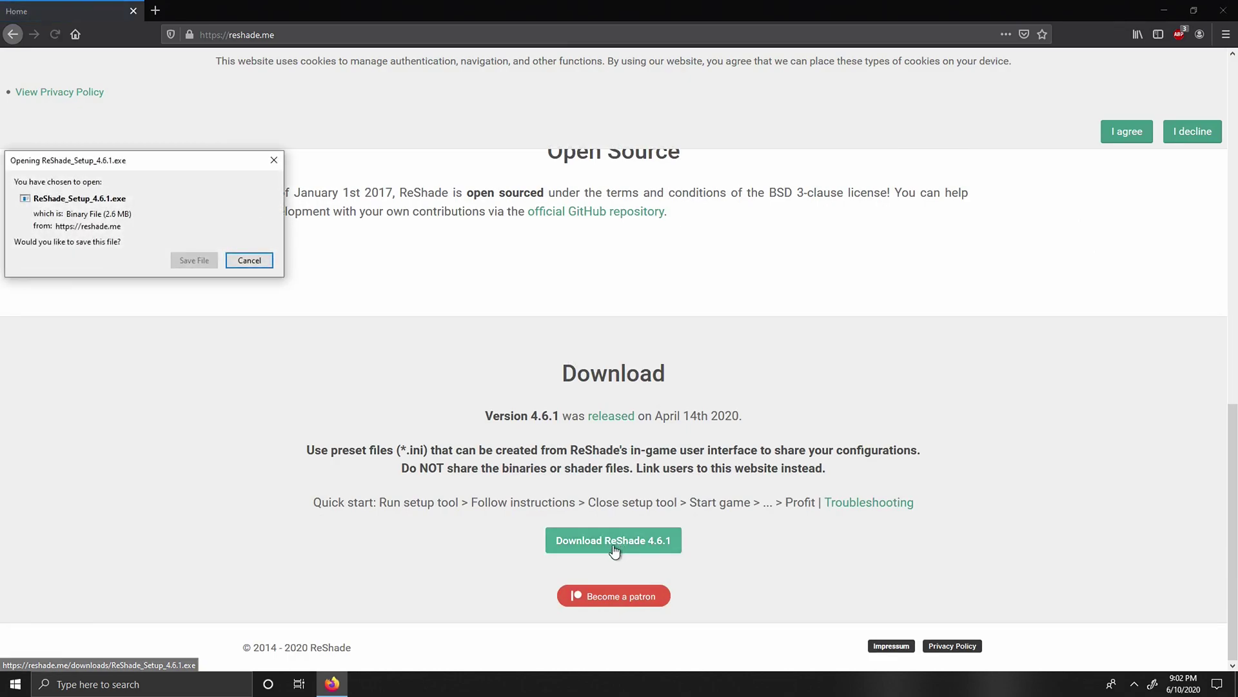
click(188, 260)
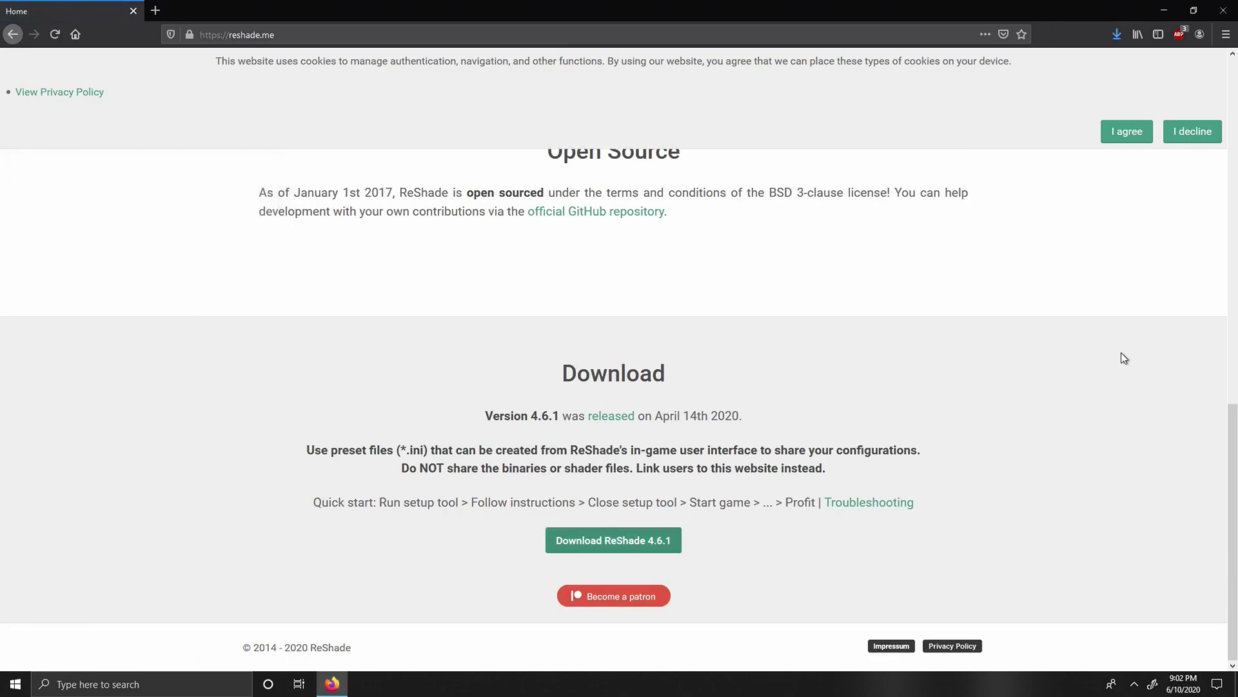
click(1117, 35)
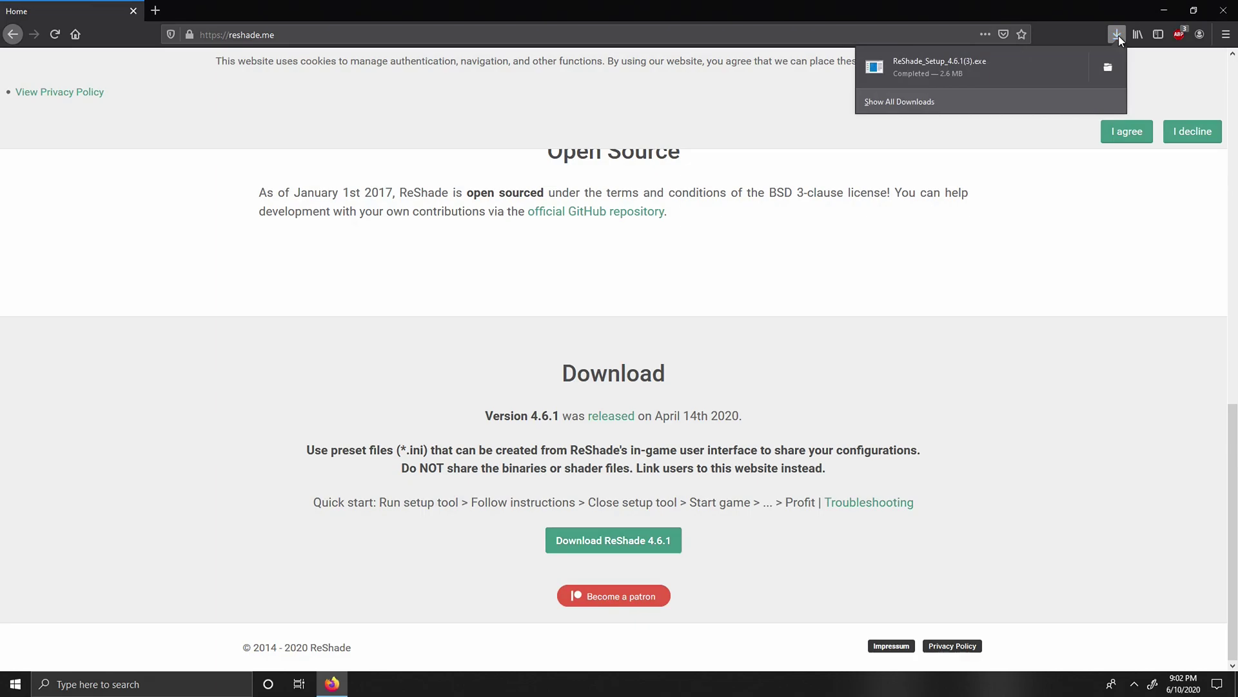
click(1013, 77)
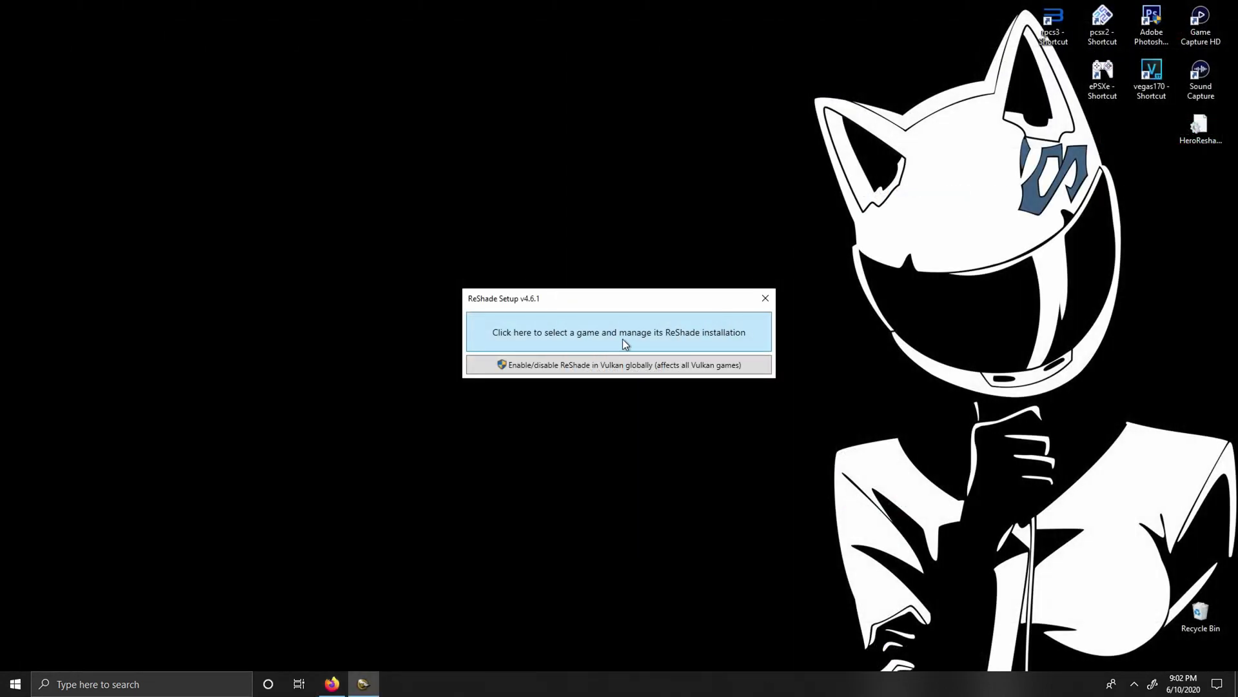
Choose the pso2 application in the PHANTASYSTARONLINE2 pso2_bin folder on Mir_Vol (E:) as the game and set its rendering API to Direct3D 9
click(695, 342)
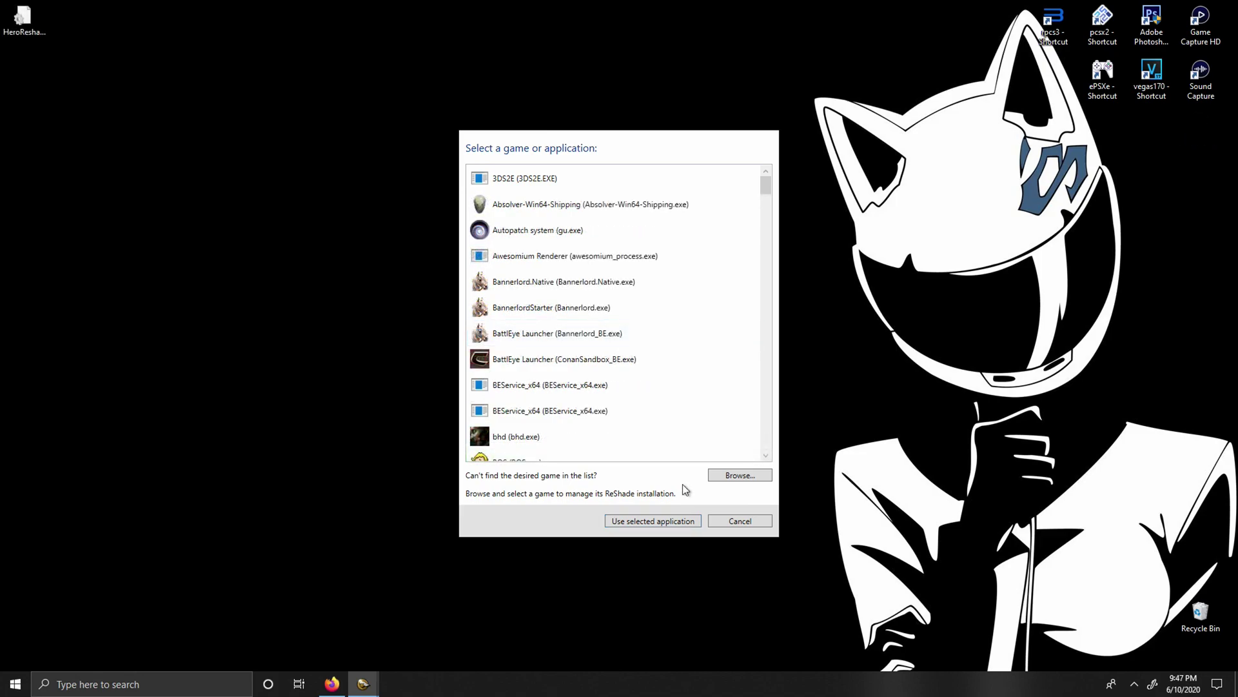
scroll(617, 319, down, 20)
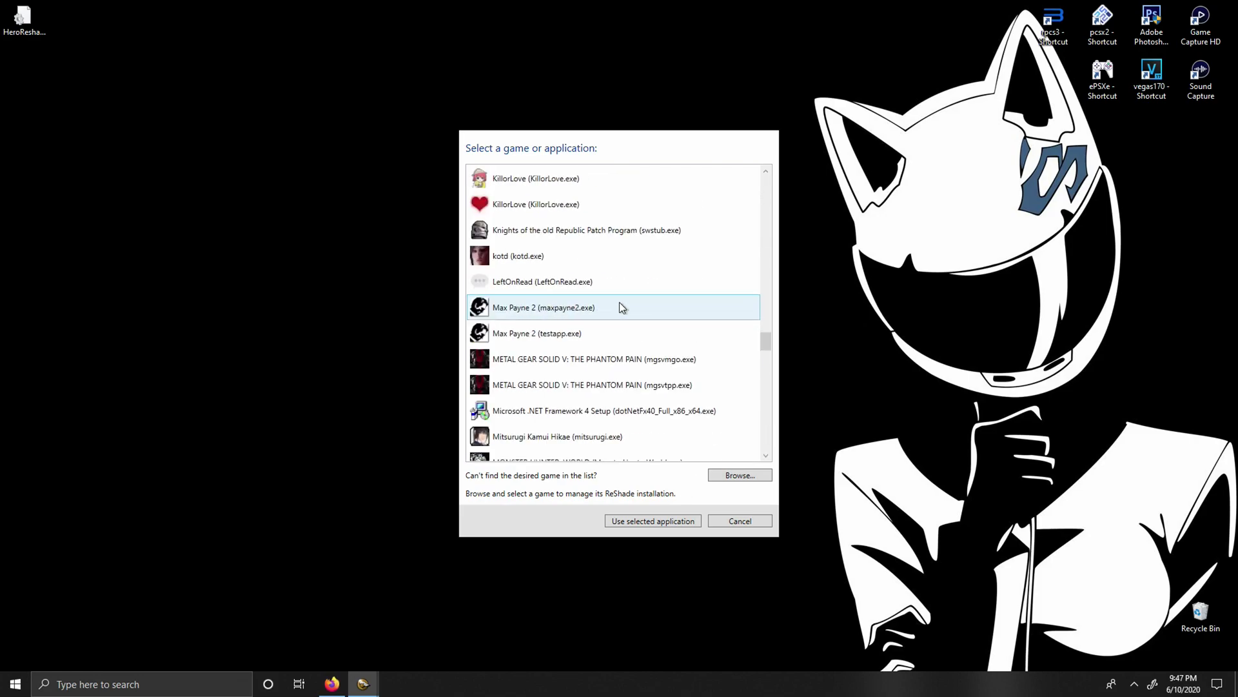
scroll(610, 319, down, 5)
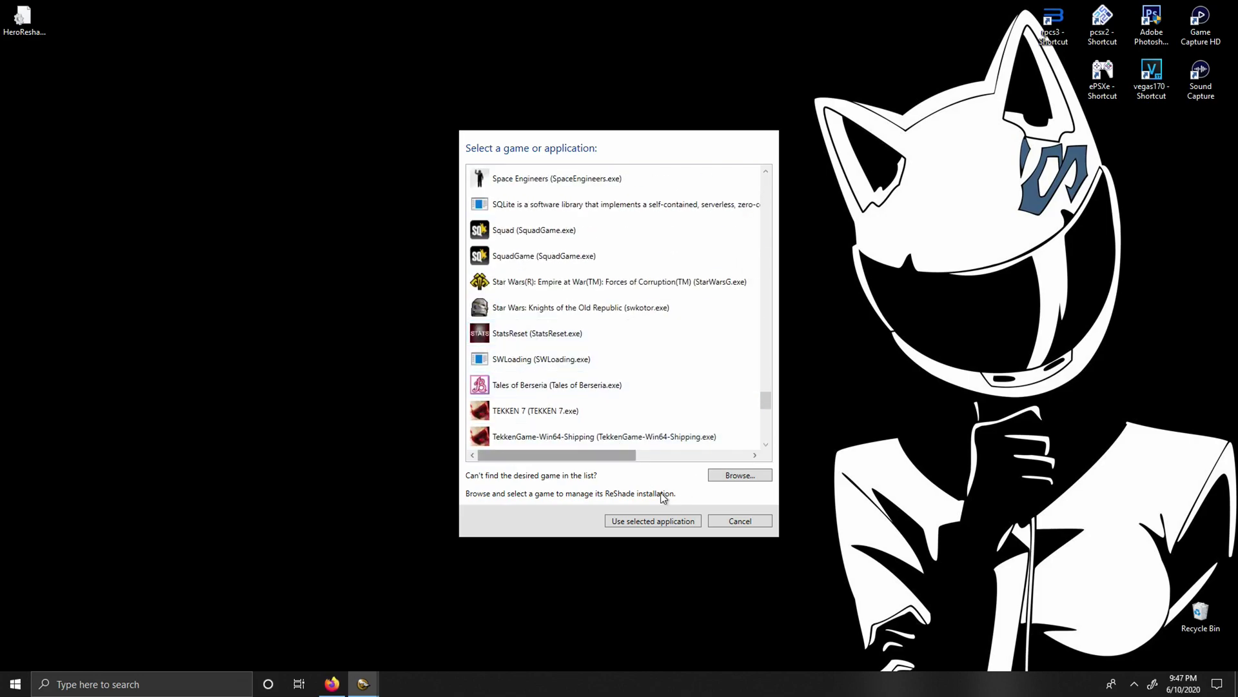
click(737, 477)
click(543, 412)
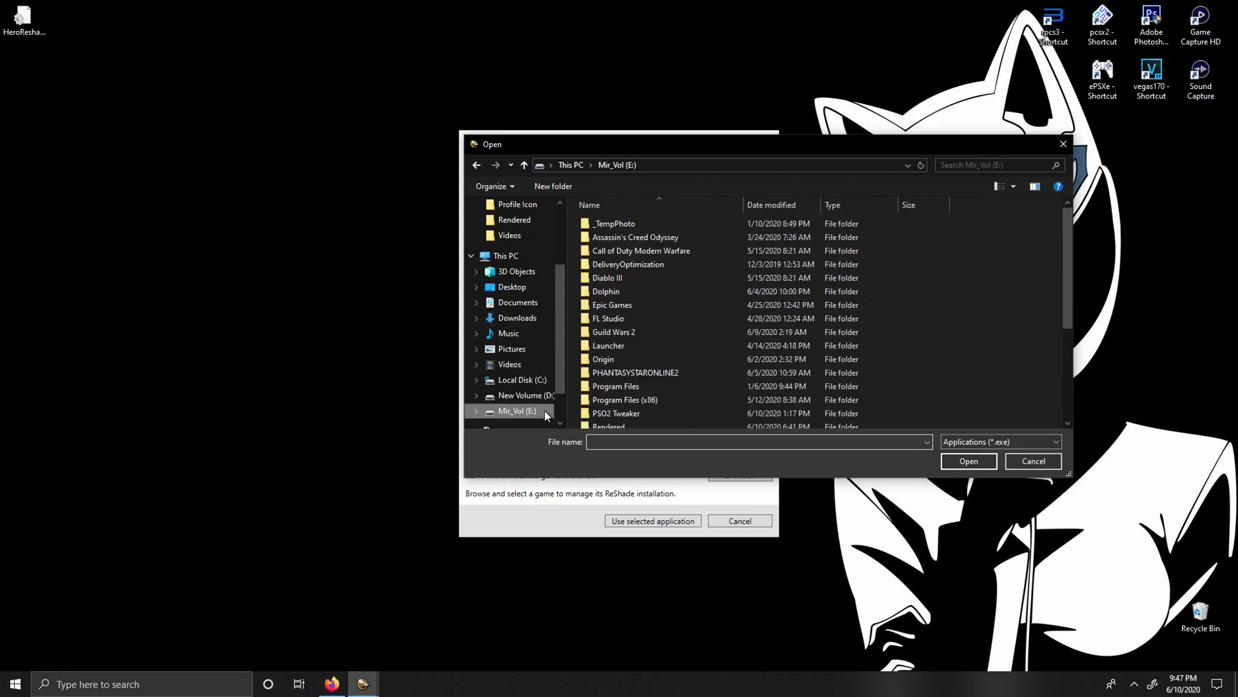
double_click(714, 377)
double_click(629, 225)
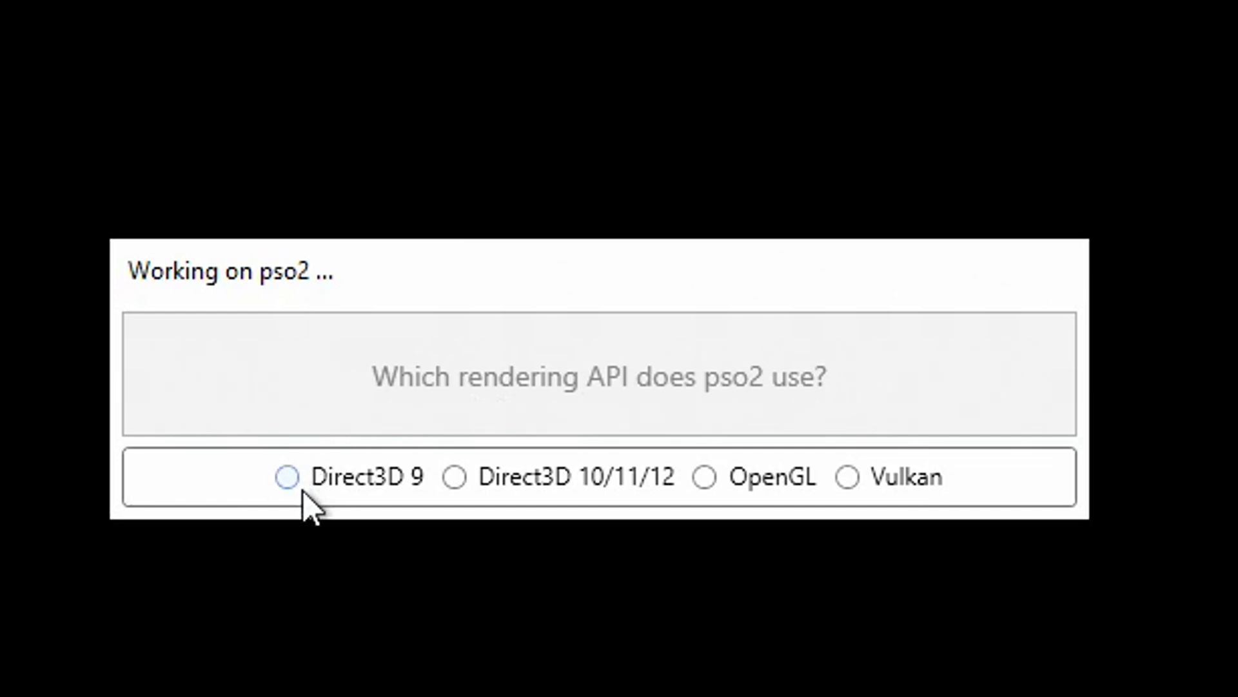
click(333, 485)
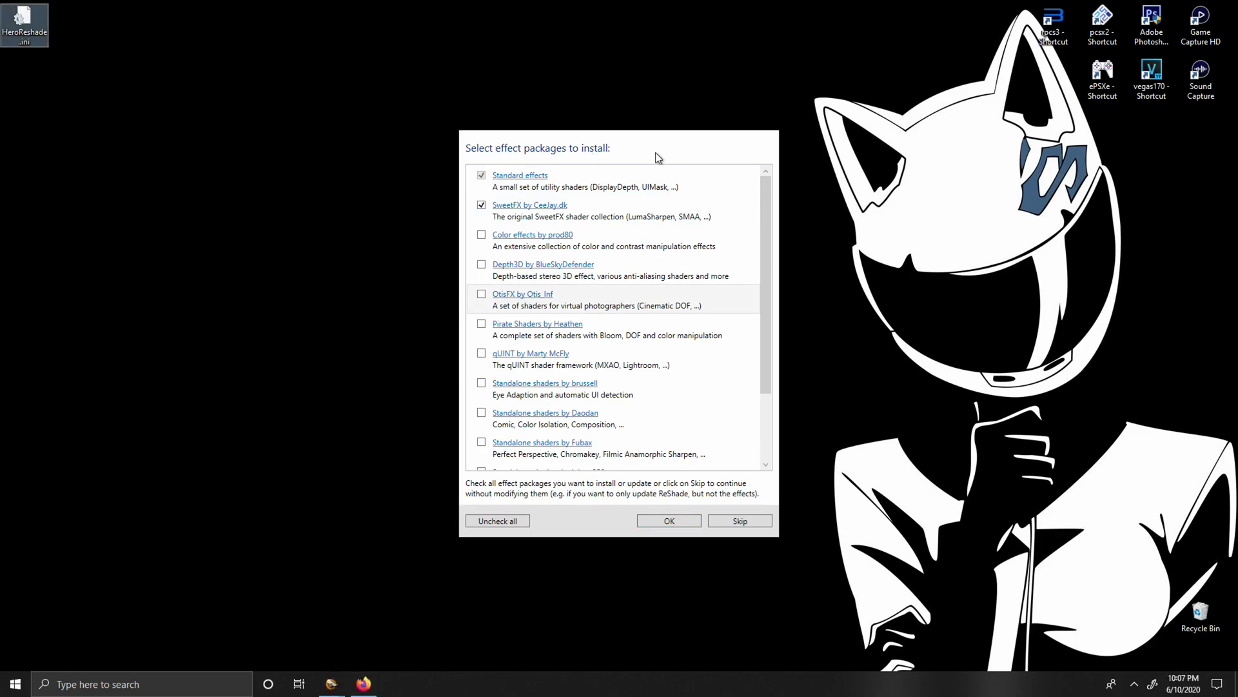
Select all effect packages except the legacy standard effects and accept every effect file offered for installation
click(481, 235)
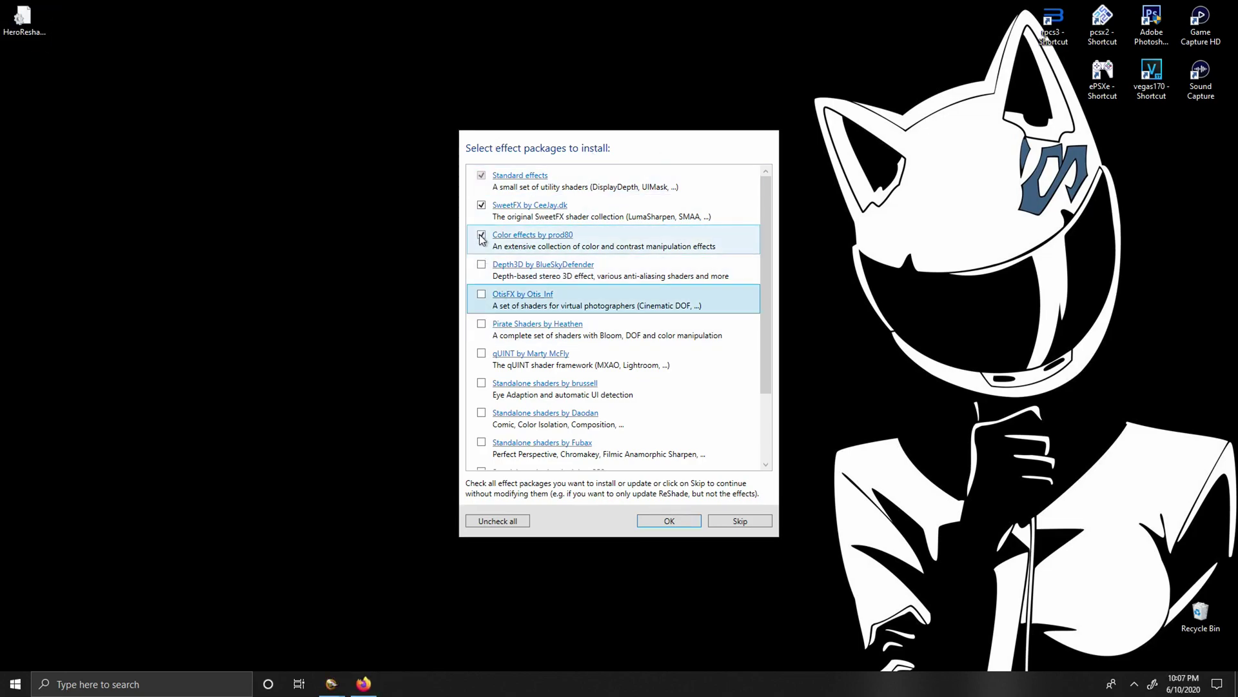
click(482, 264)
click(481, 295)
click(482, 323)
click(482, 353)
click(482, 383)
click(482, 412)
click(482, 442)
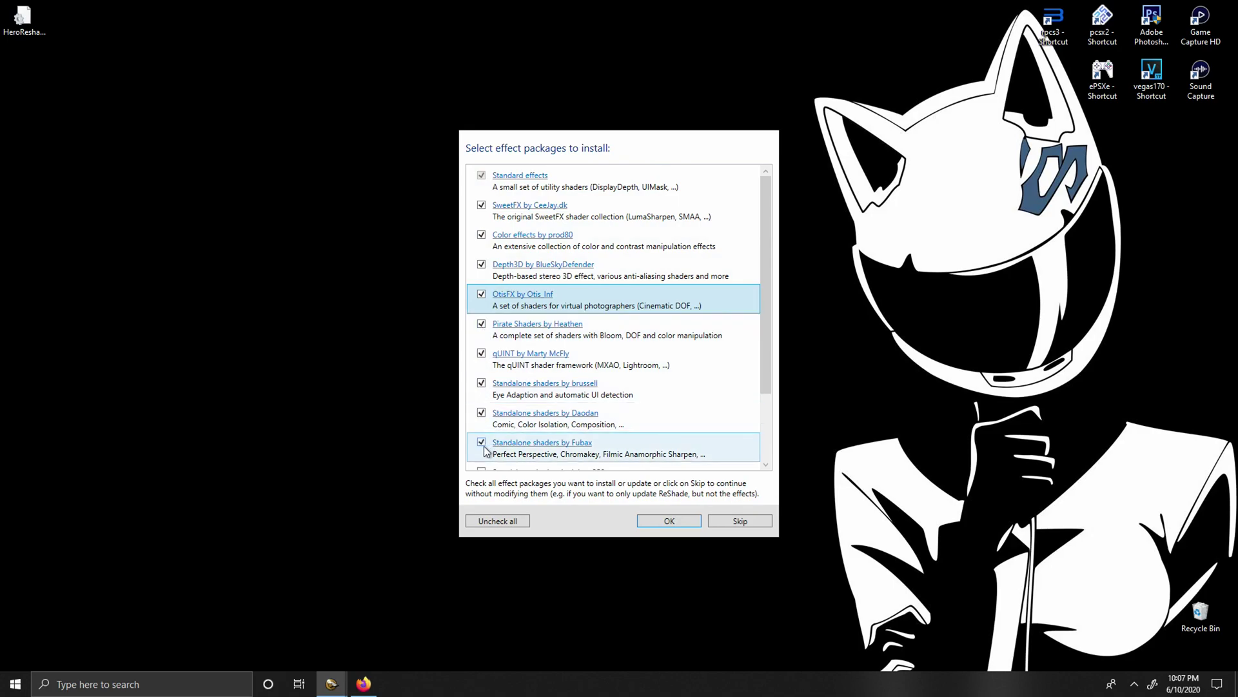
scroll(482, 442, down, 2)
click(481, 413)
click(482, 383)
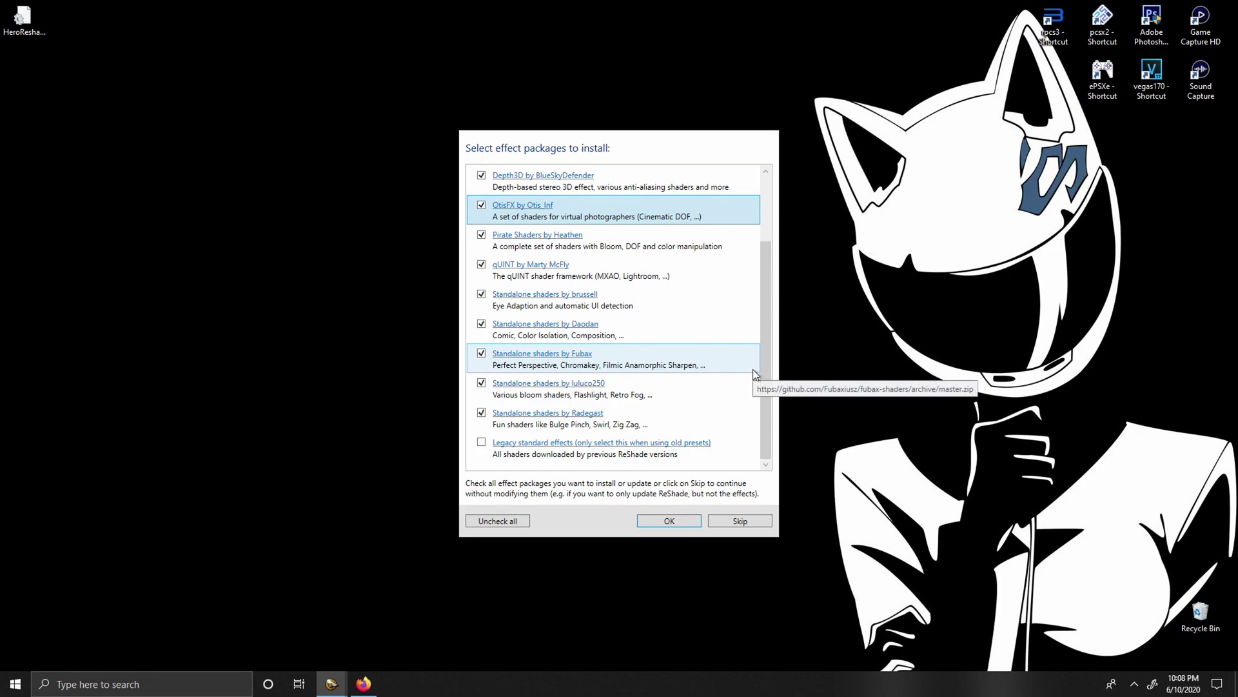
click(679, 516)
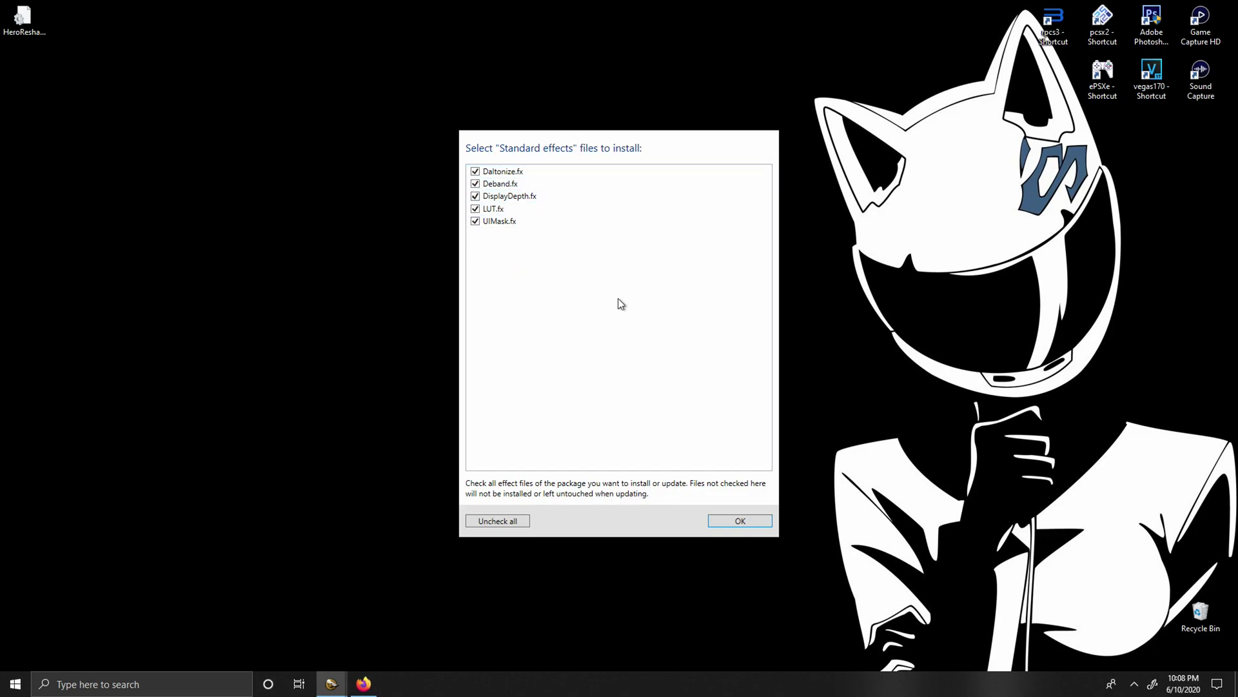
click(745, 520)
click(741, 518)
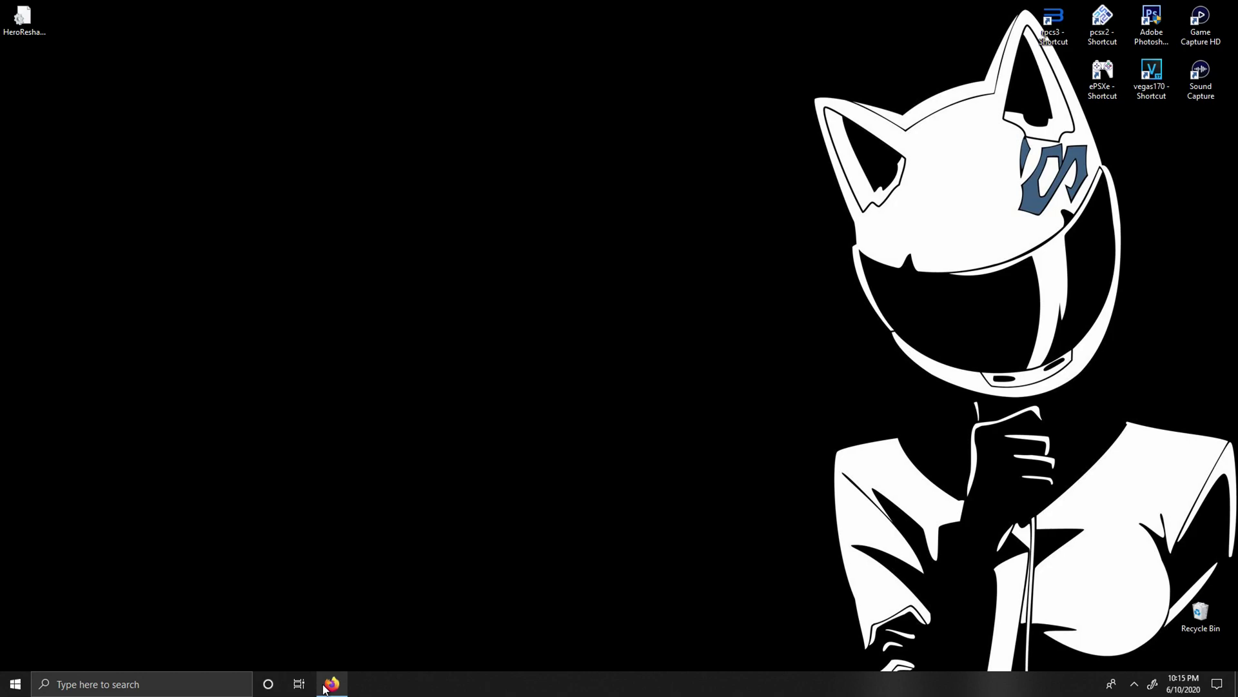
Switch to Firefox, download HeroReshade.ini from Google Drive with the Notepad open option, and close the text file and minimize the browser
click(325, 689)
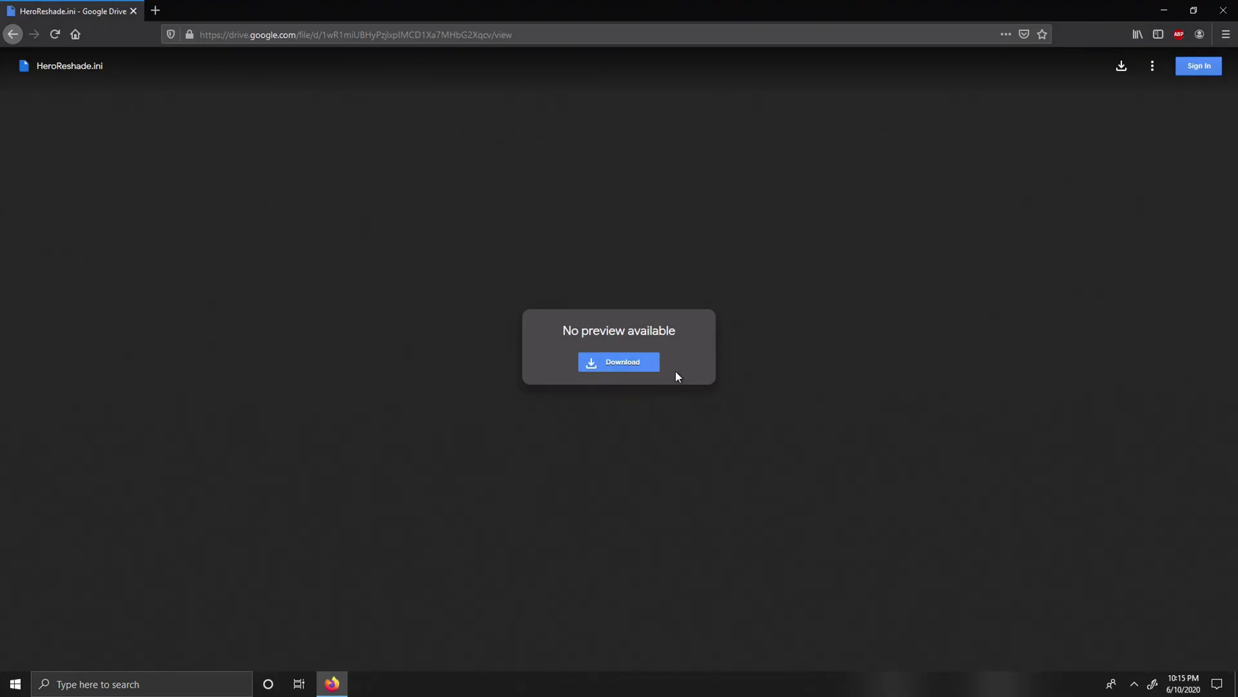
click(652, 362)
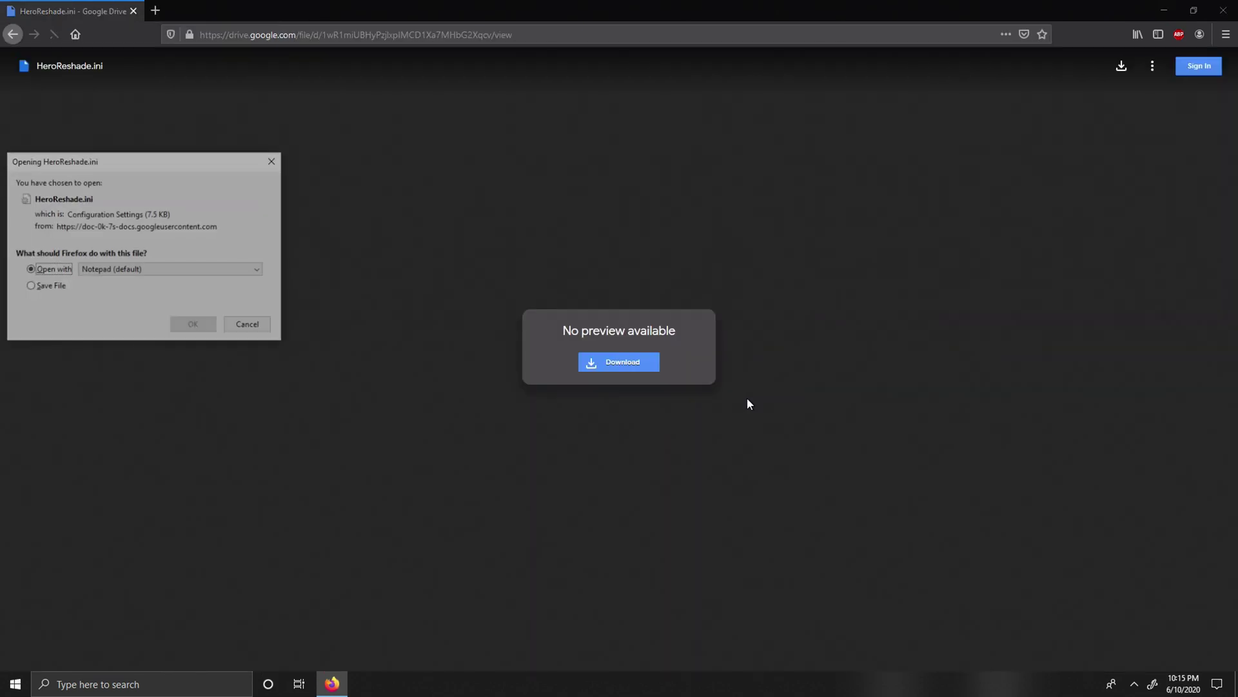
click(201, 326)
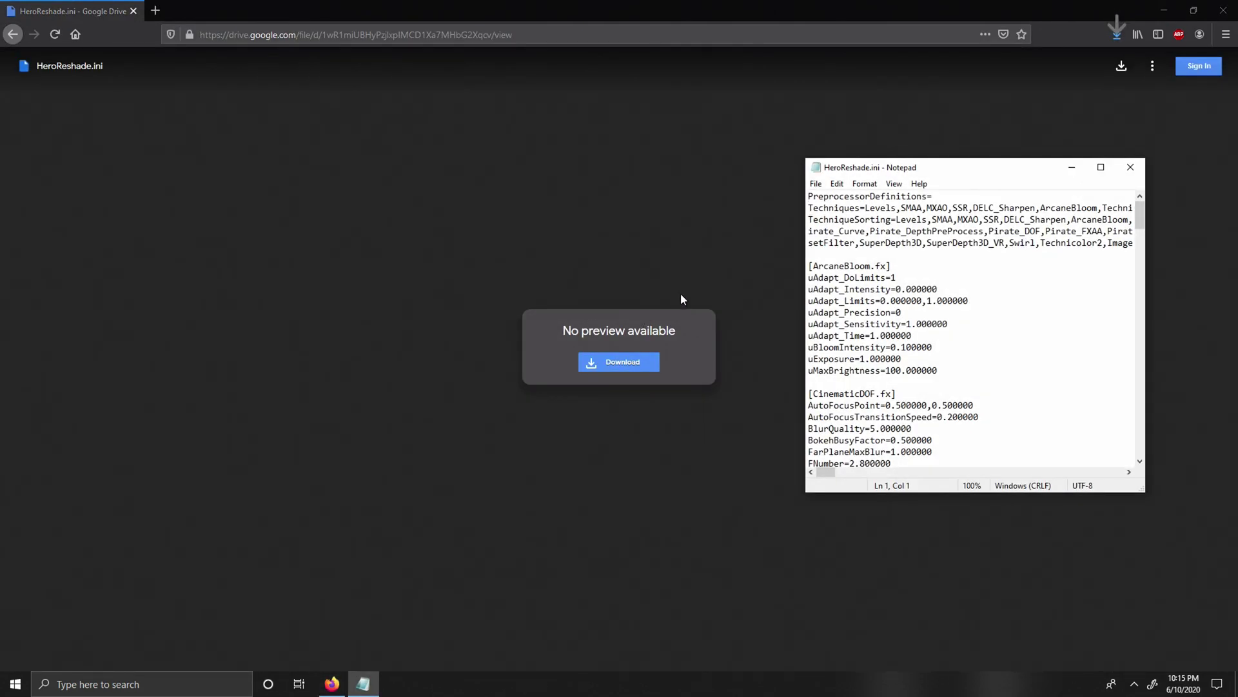
click(1130, 167)
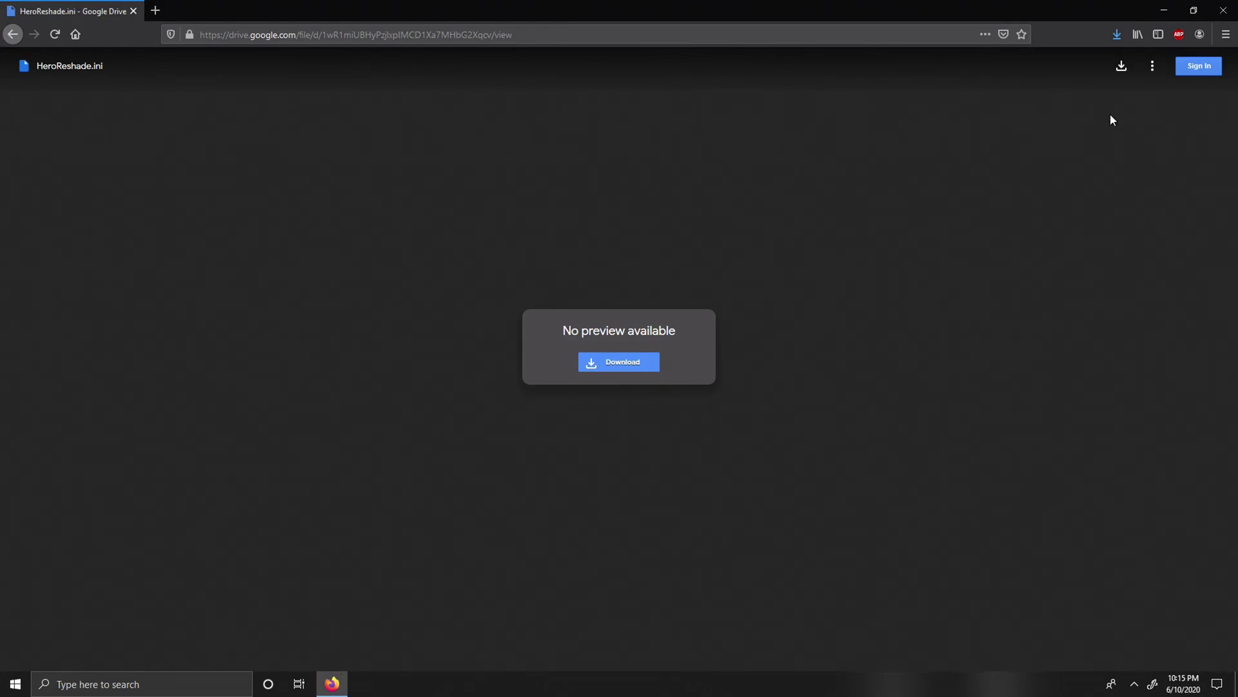
click(1165, 9)
In File Explorer, open PHANTASYSTARONLINE2\pso2_bin on Mir_Vol (E:) and put the desktop file HeroReshade.ini into that folder
click(194, 684)
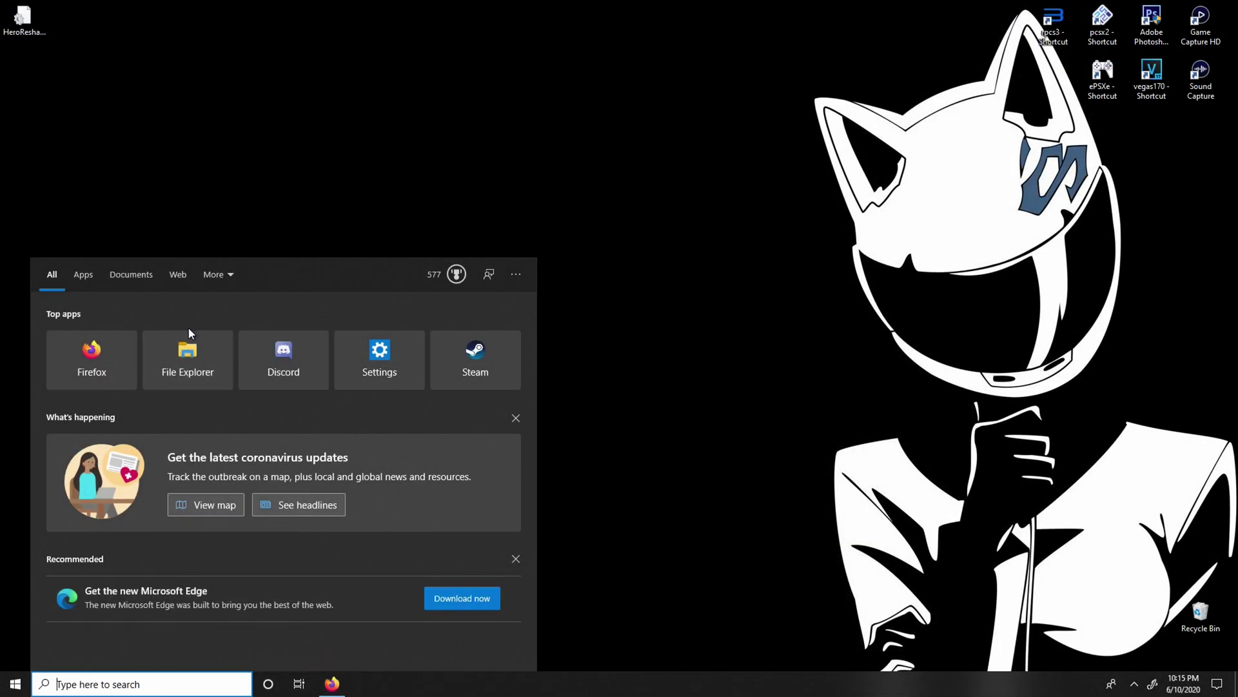
click(191, 348)
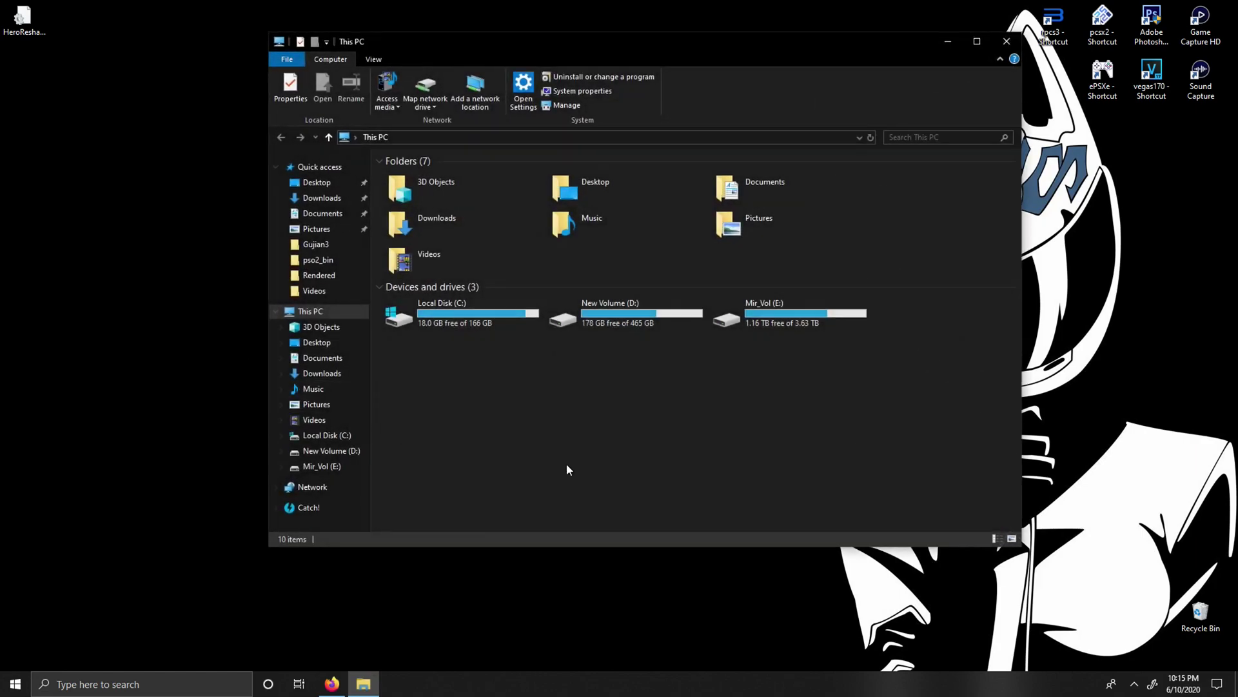
double_click(785, 327)
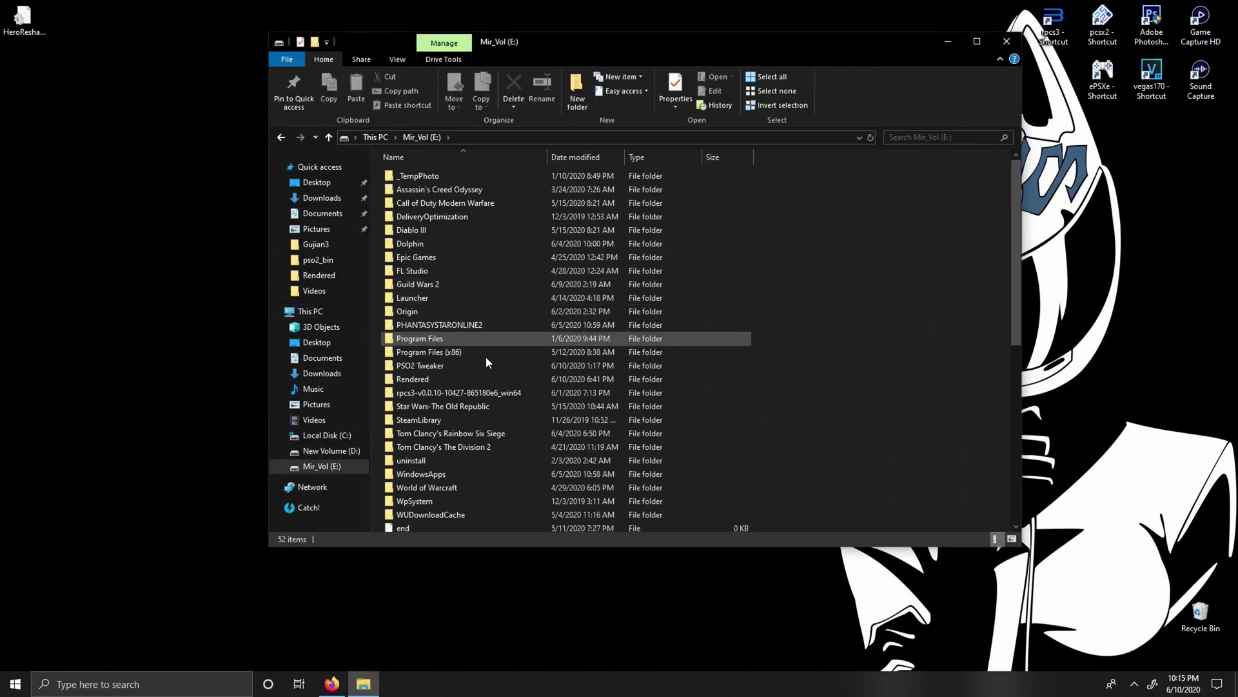
double_click(489, 325)
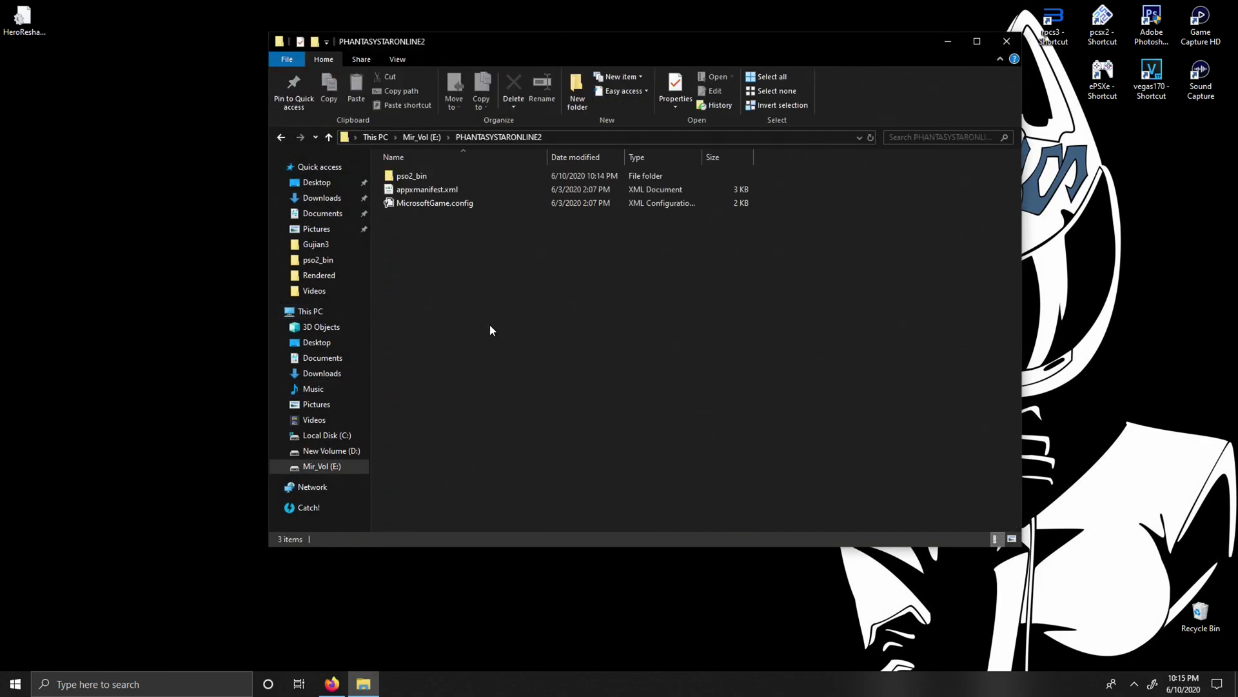
click(460, 179)
double_click(461, 180)
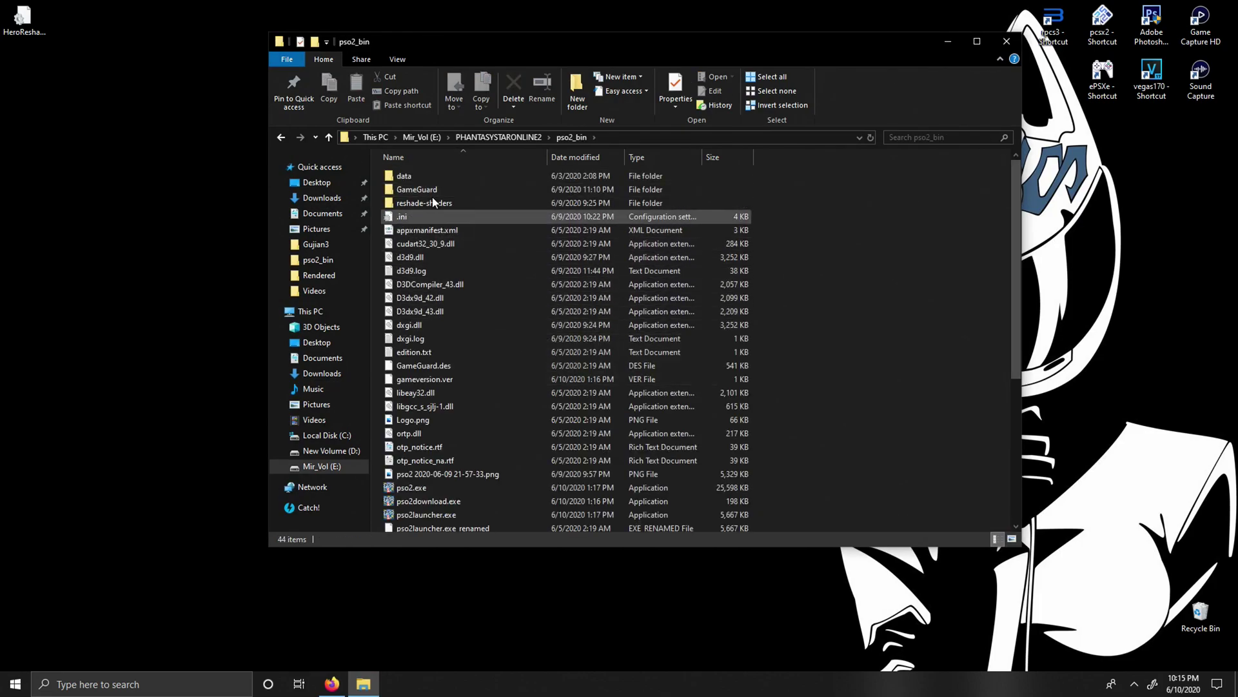
drag(7, 24, 831, 319)
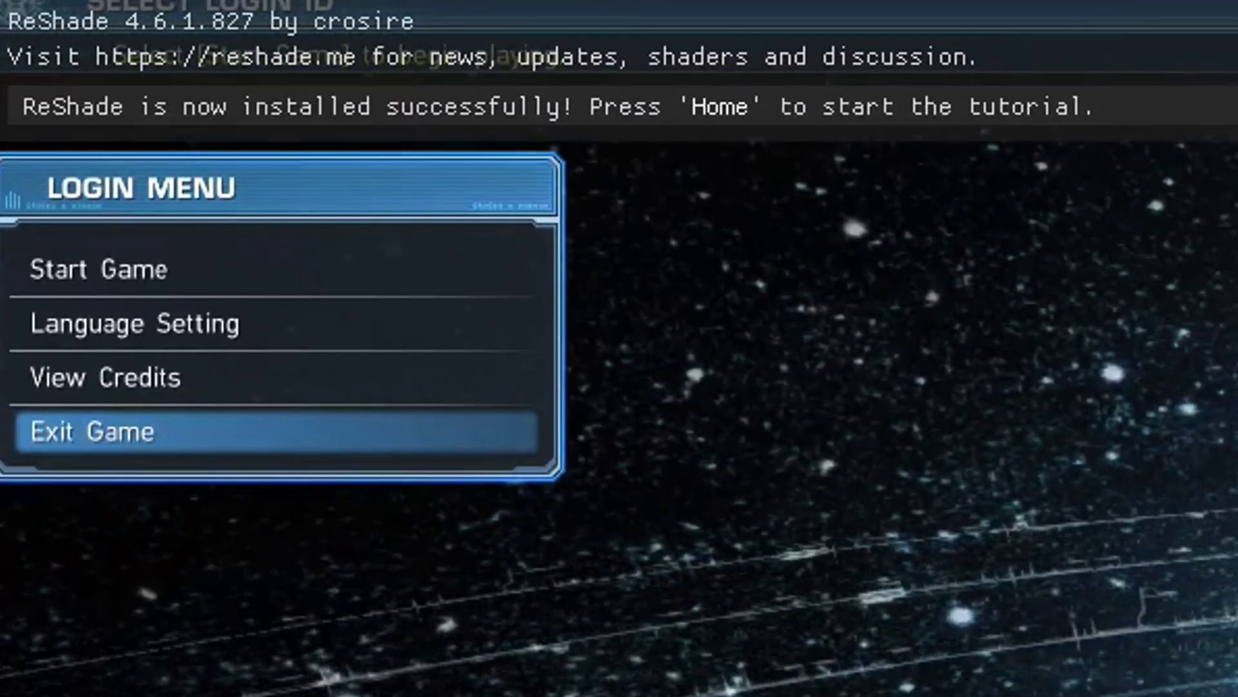
Open the ReShade overlay in the game and continue through its introductory tutorial pages
key(Home)
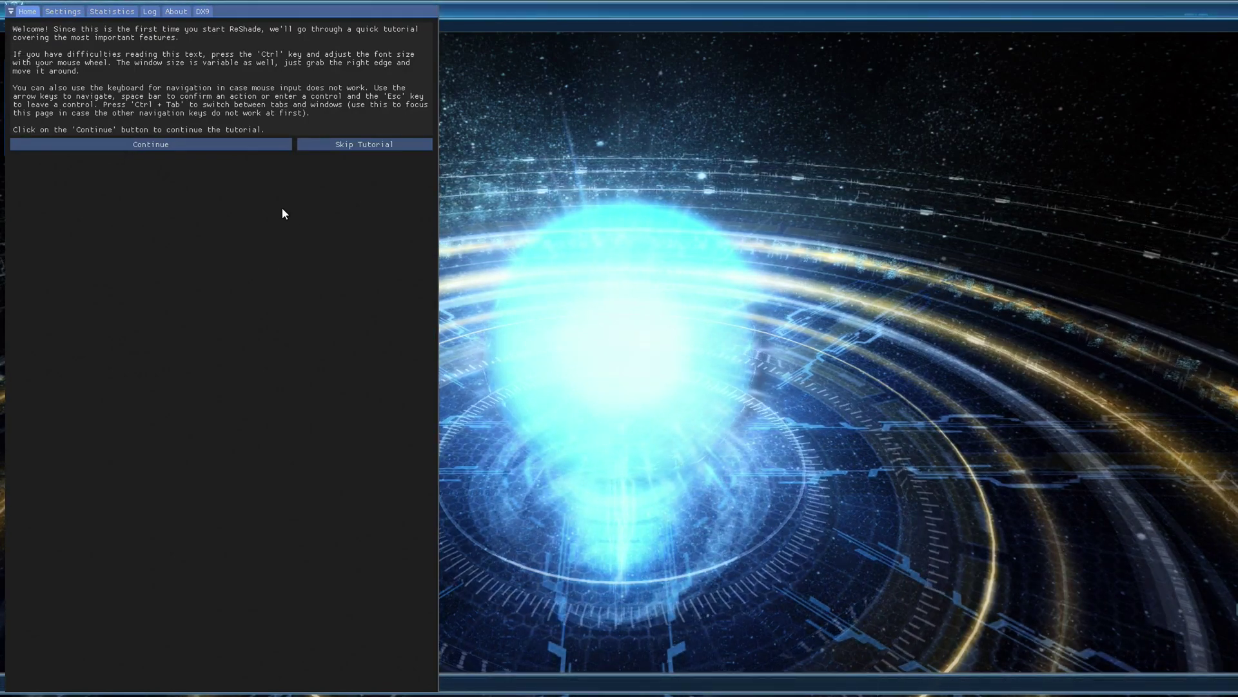
click(257, 145)
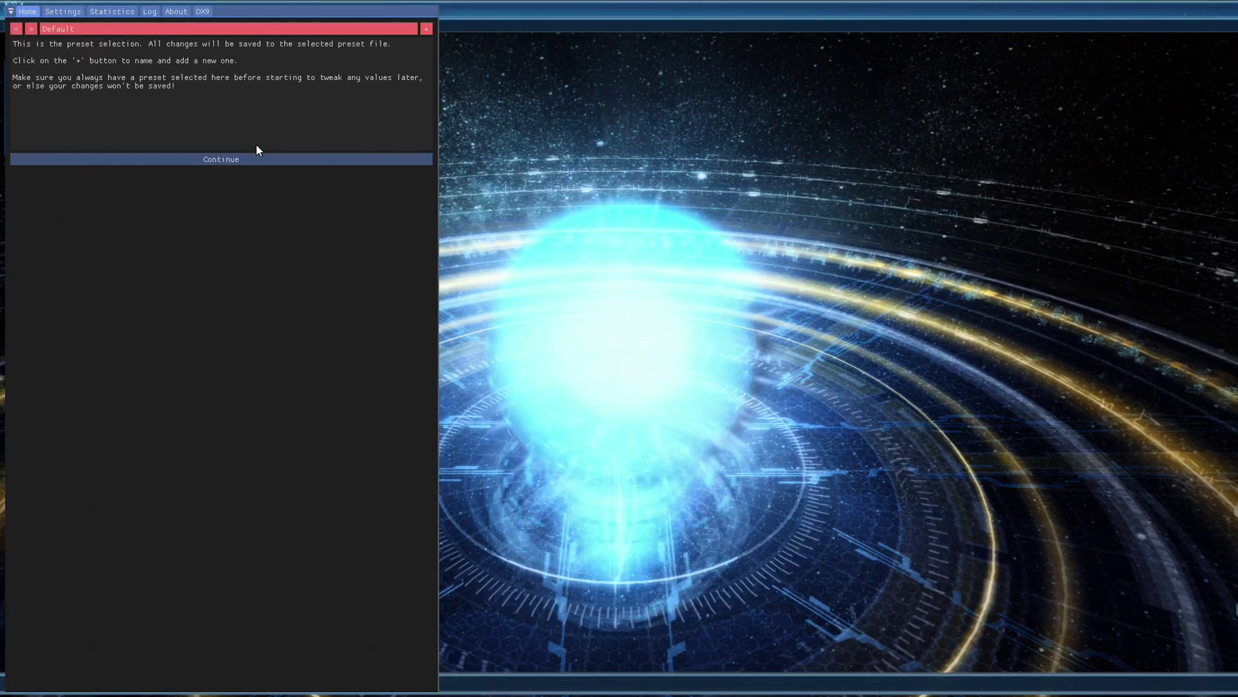
click(257, 155)
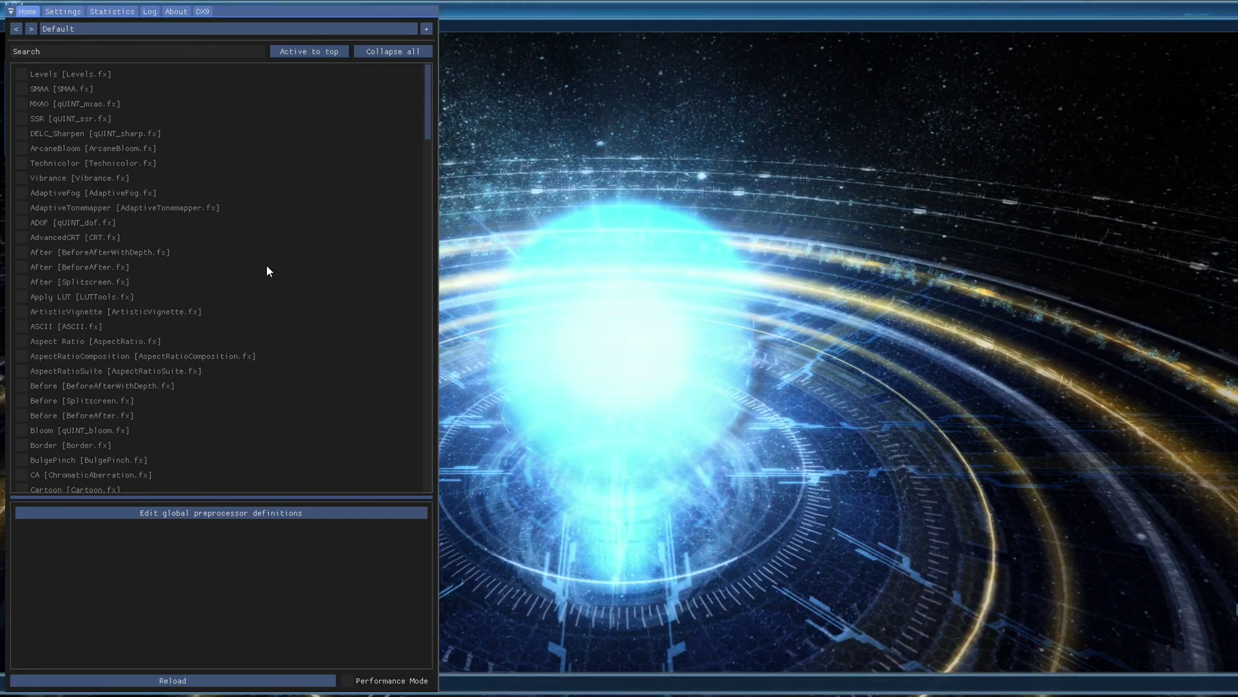
Load the HeroReshade.ini preset in ReShade and close the overlay
click(281, 31)
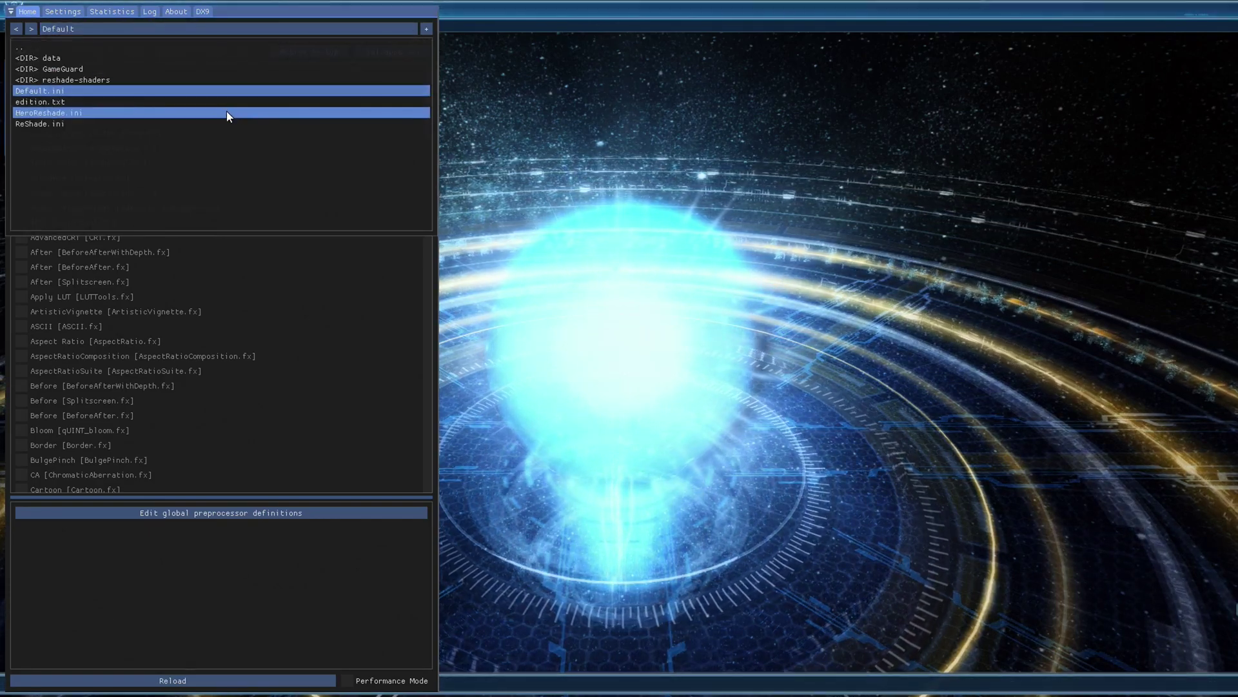
click(85, 115)
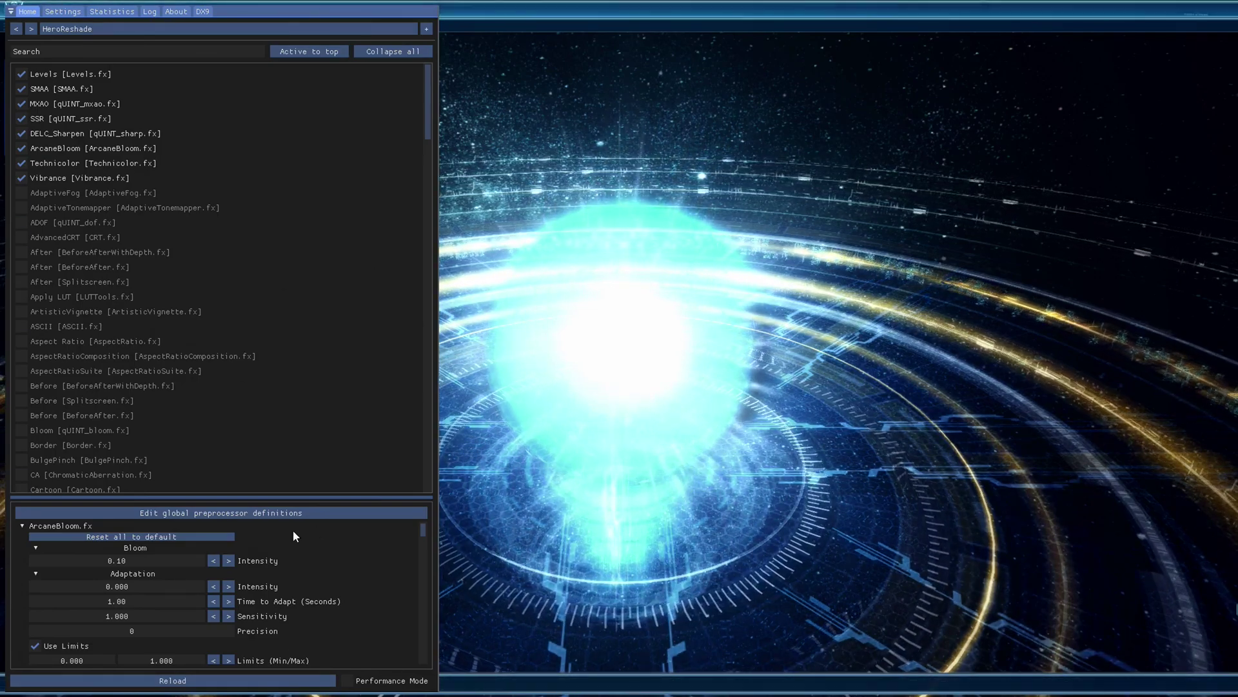
key(Home)
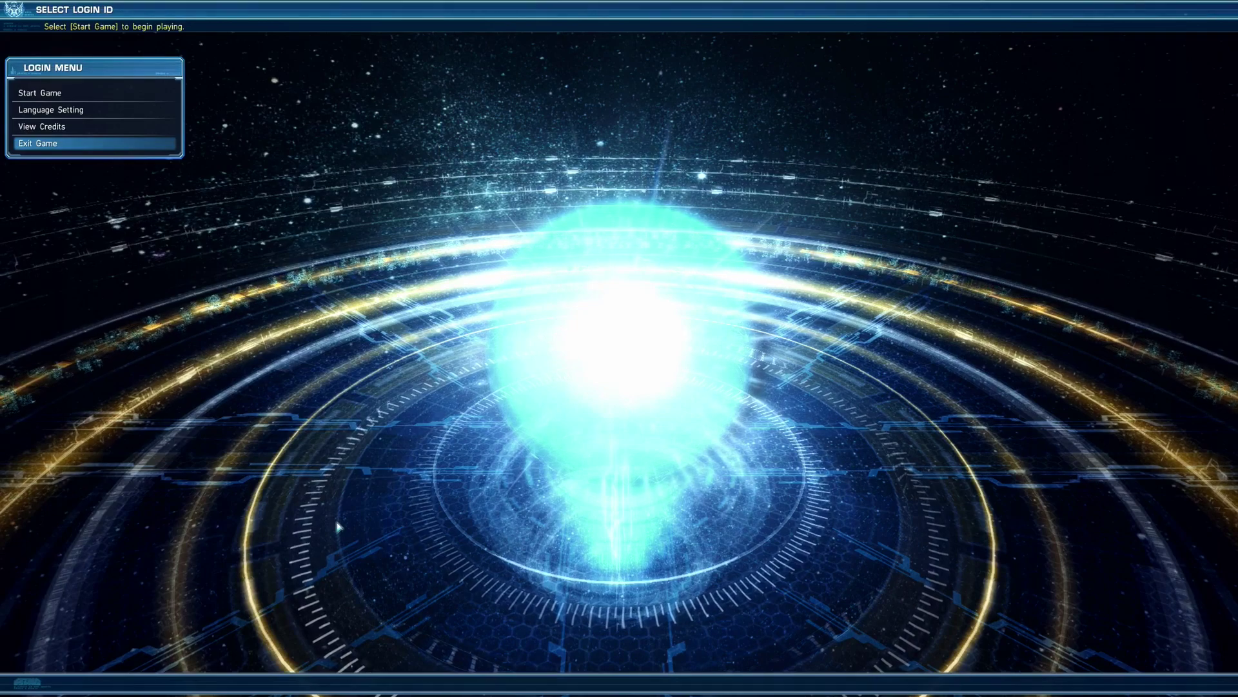